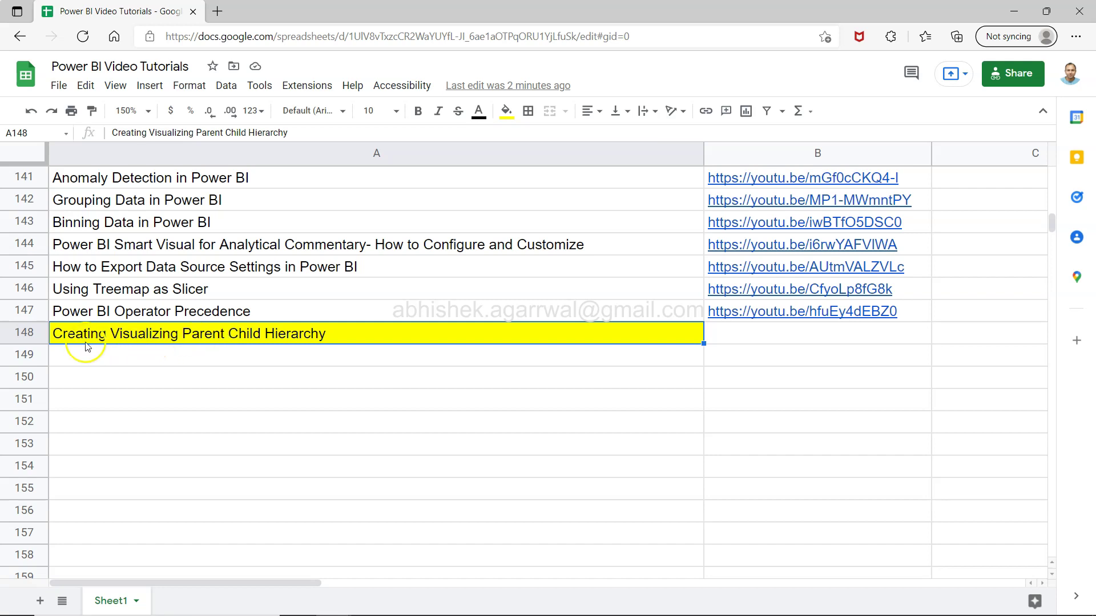
- Select the spreadsheet's web address in the browser's address bar
left_click(169, 338)
left_click(234, 341)
left_click(287, 339)
left_click(334, 340)
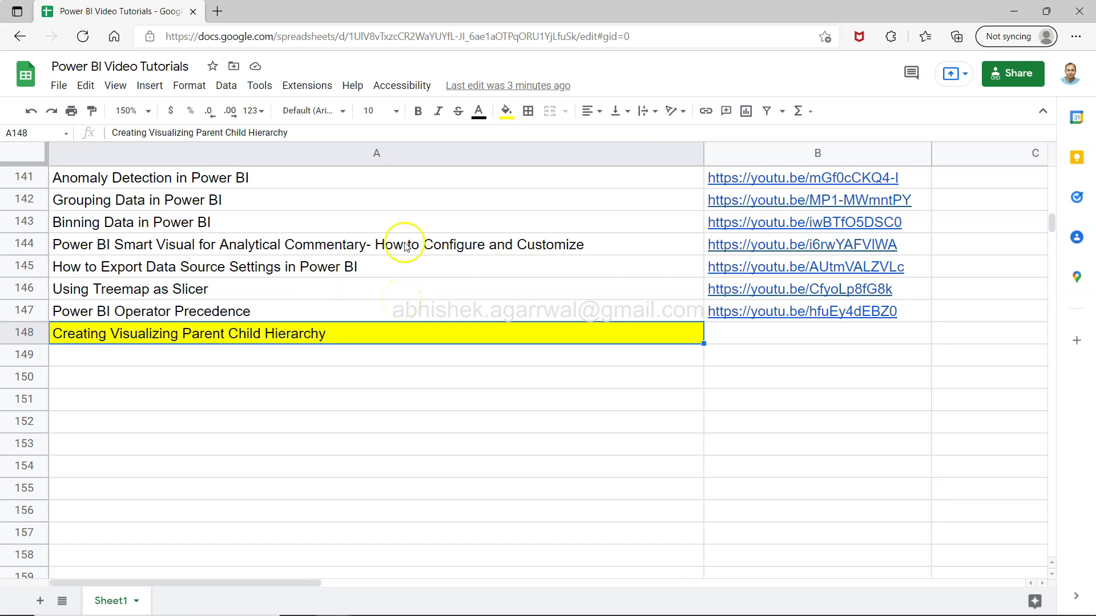
left_click(506, 36)
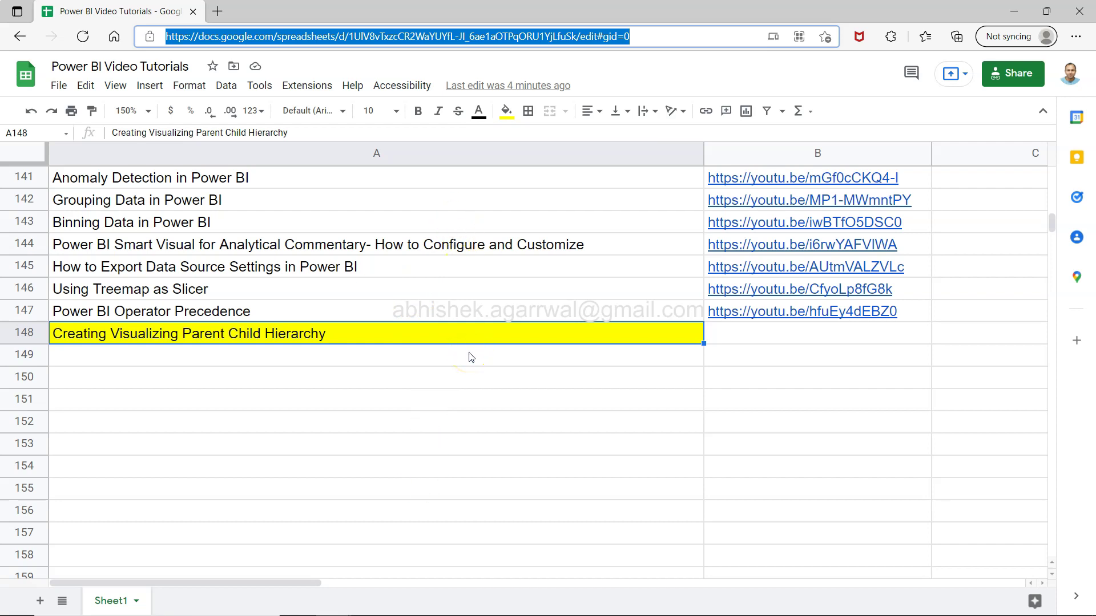
- Show the Employee and manager workbook's Emp Id column and the first employees' managers
key("alt+Tab")
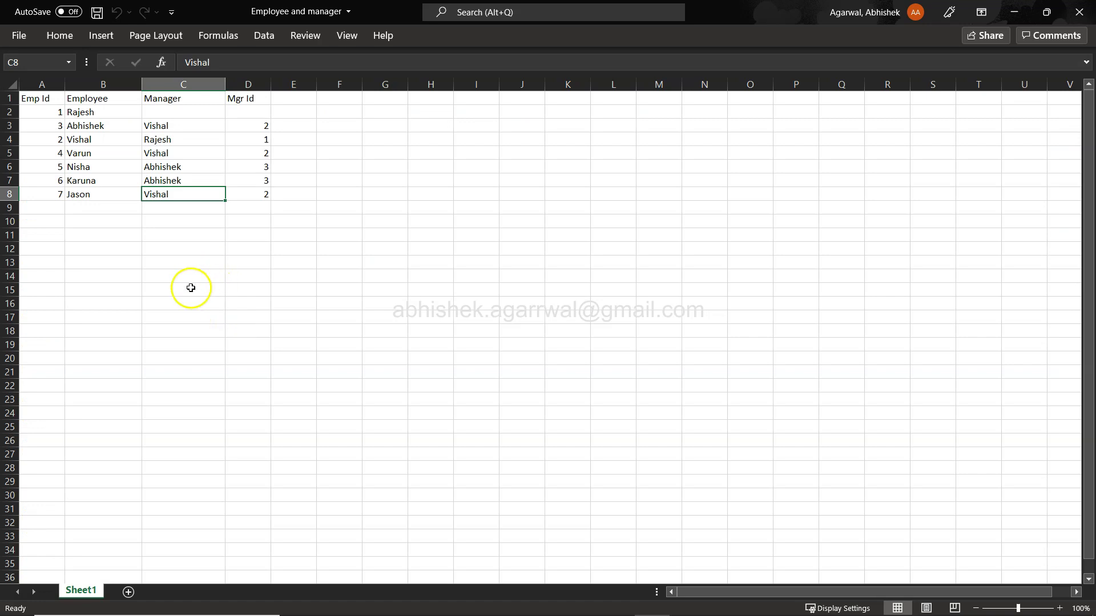
left_click(43, 100)
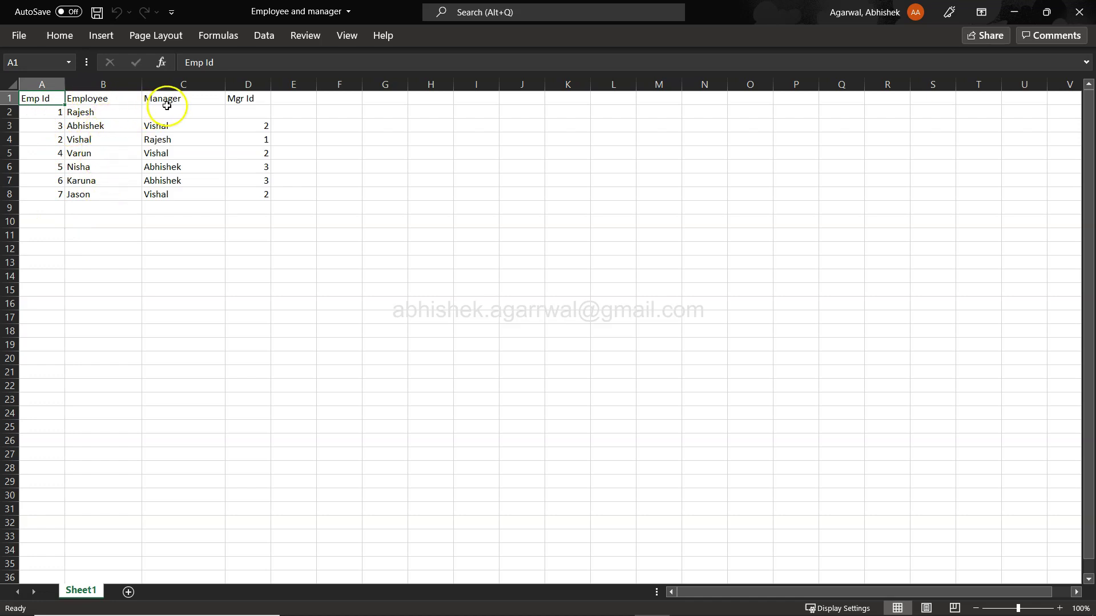
left_click(117, 111)
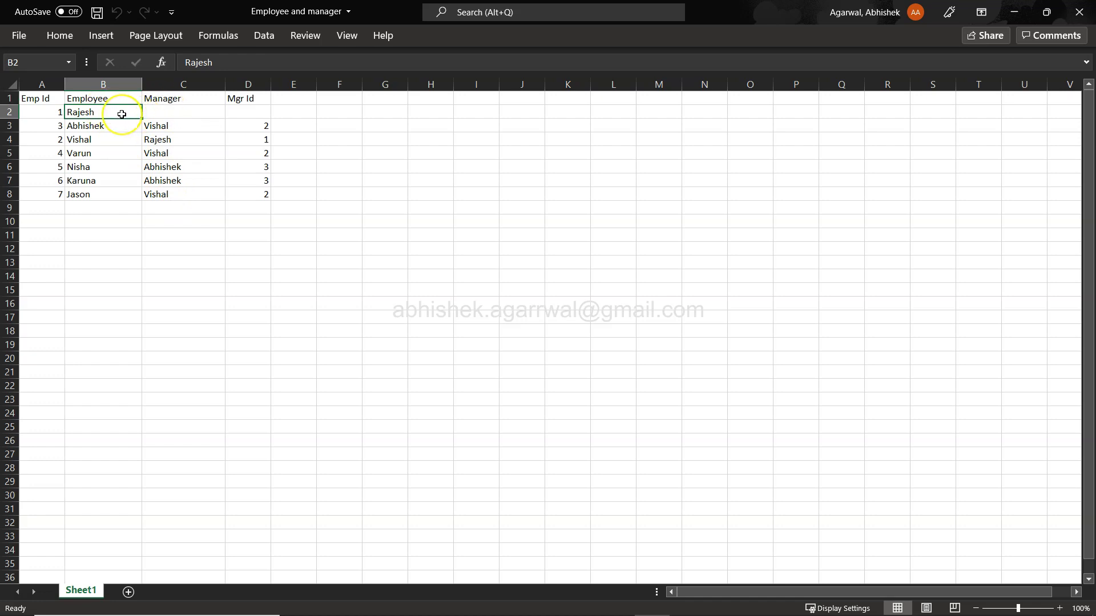
left_click(164, 110)
left_click(106, 114)
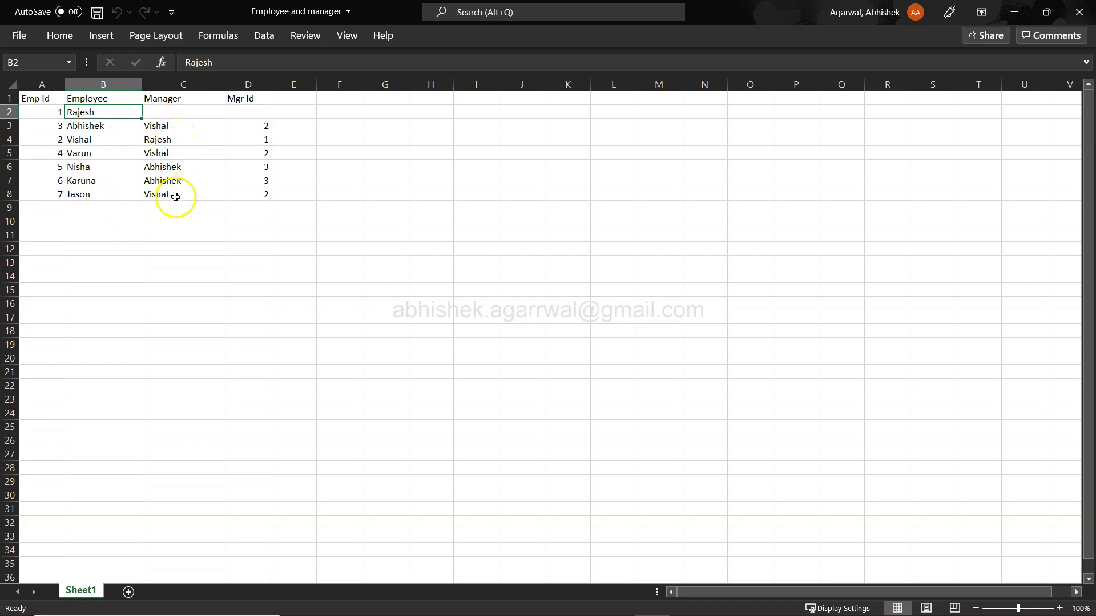
left_click(108, 126)
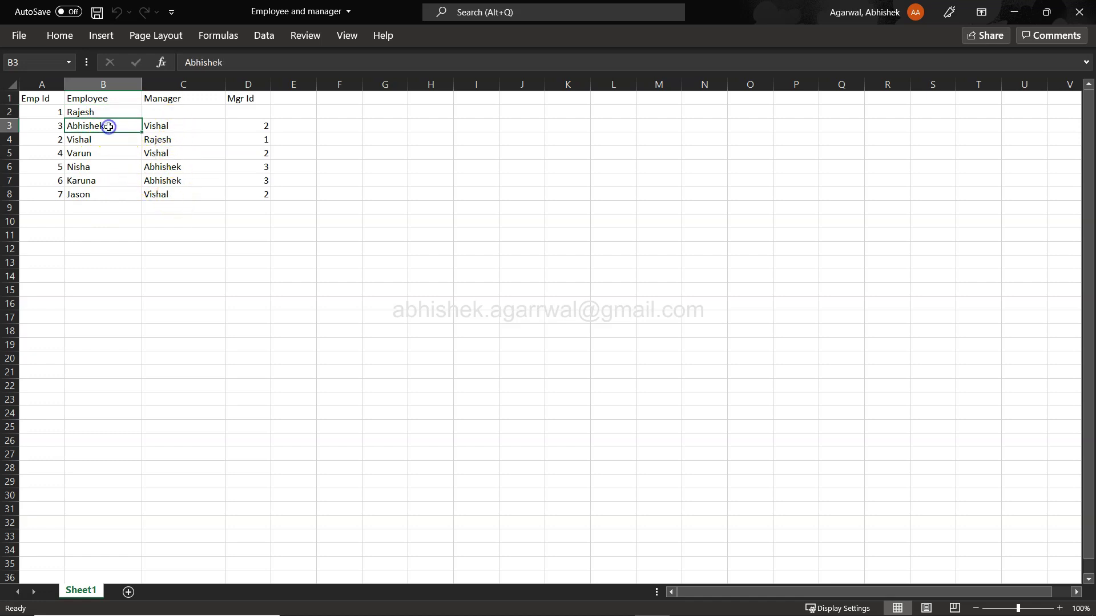
left_click(183, 127)
- Go through the remaining employees in rows 4–8 and their managers
left_click(105, 139)
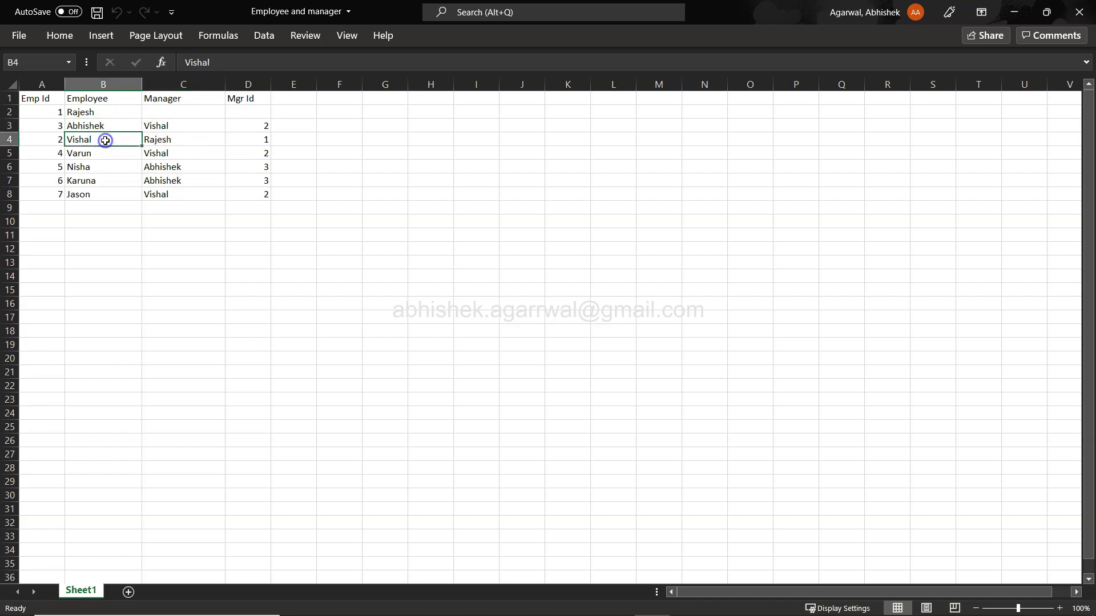
left_click(154, 140)
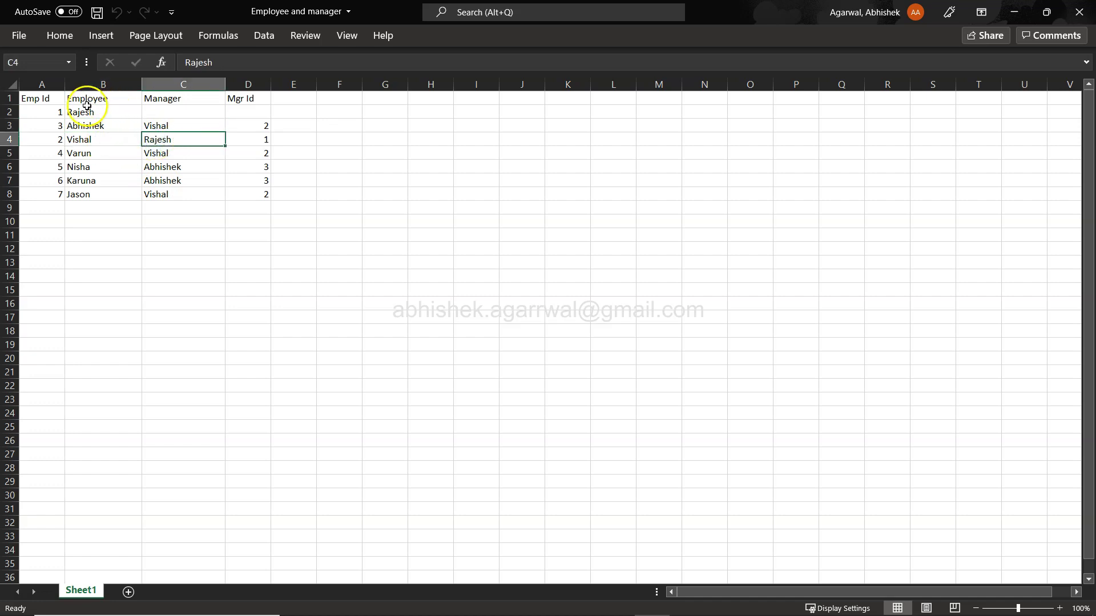
left_click(83, 153)
left_click(157, 153)
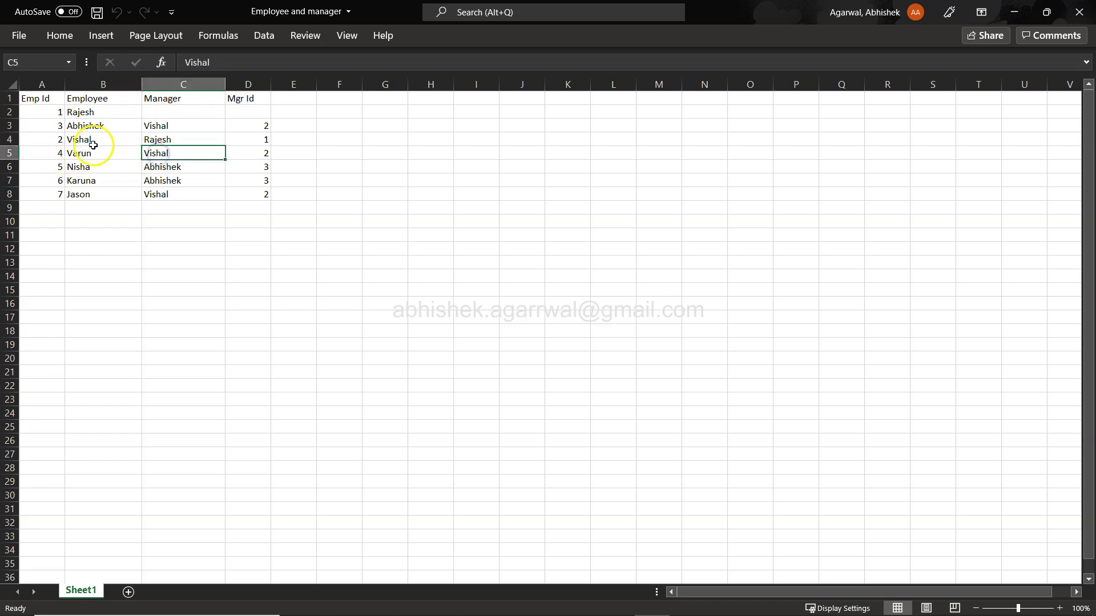
left_click(91, 169)
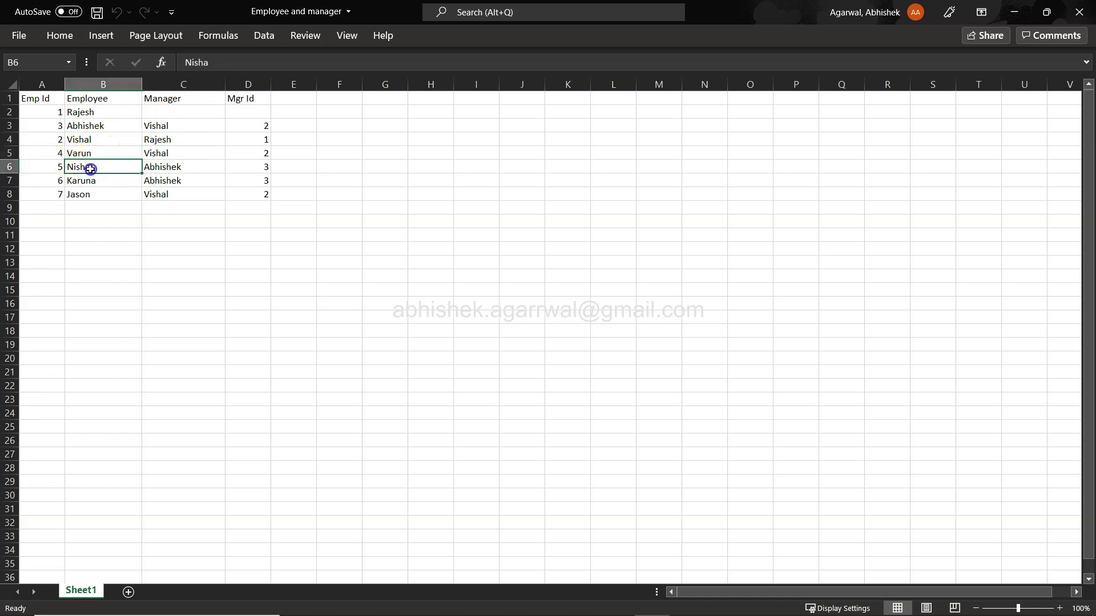
left_click(162, 167)
left_click(107, 183)
left_click(170, 182)
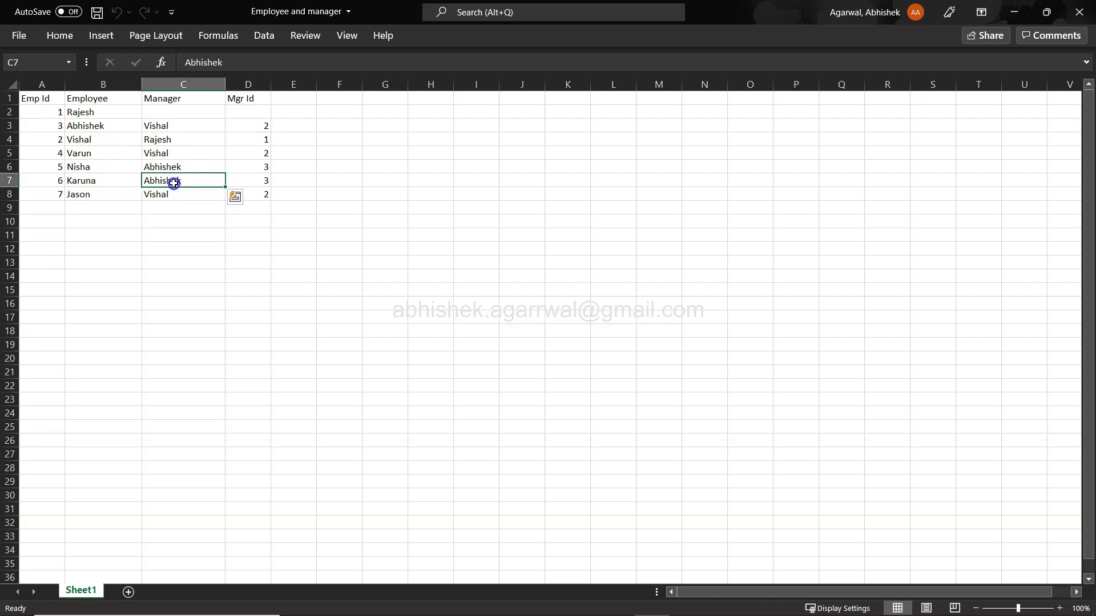
left_click(163, 200)
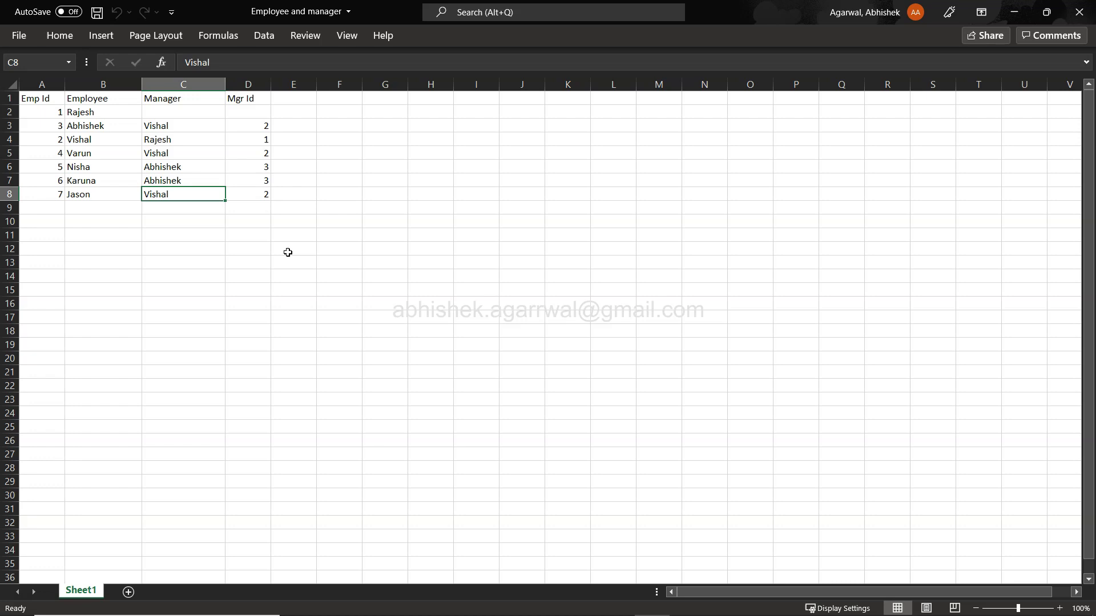
- Import Sheet1 of the 'Employee and manager' Excel workbook as table Sheet1 (2)
key("alt+Tab")
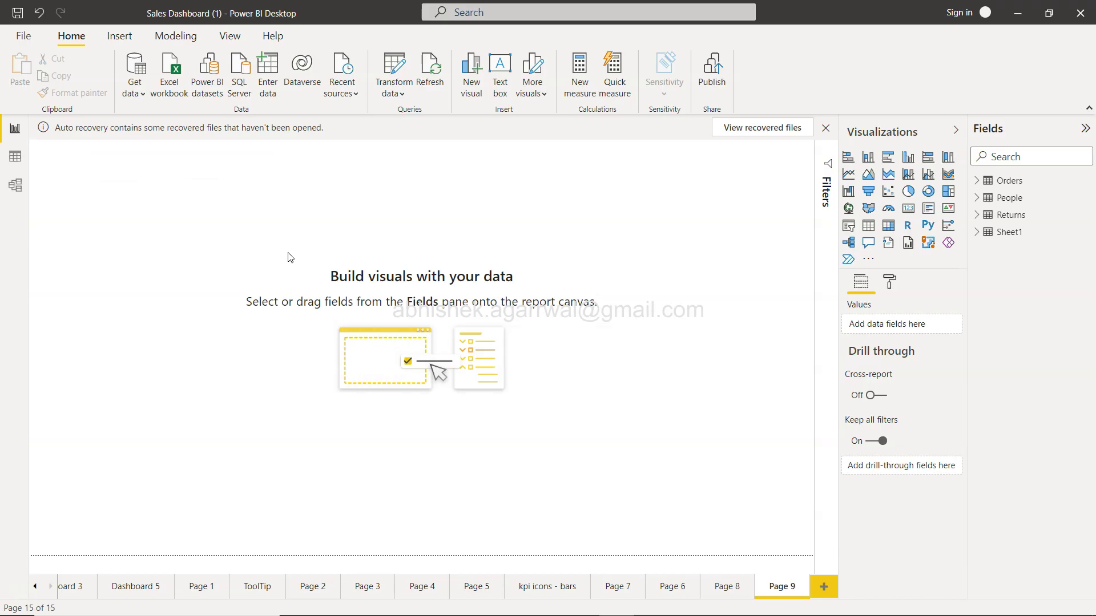
left_click(171, 70)
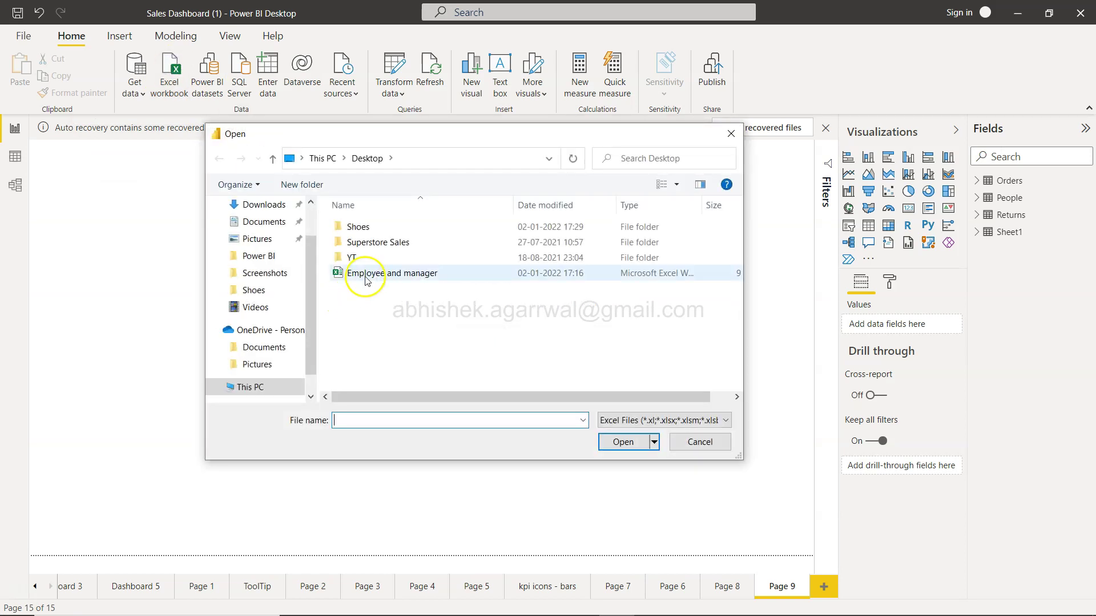
left_click(374, 271)
left_click(634, 446)
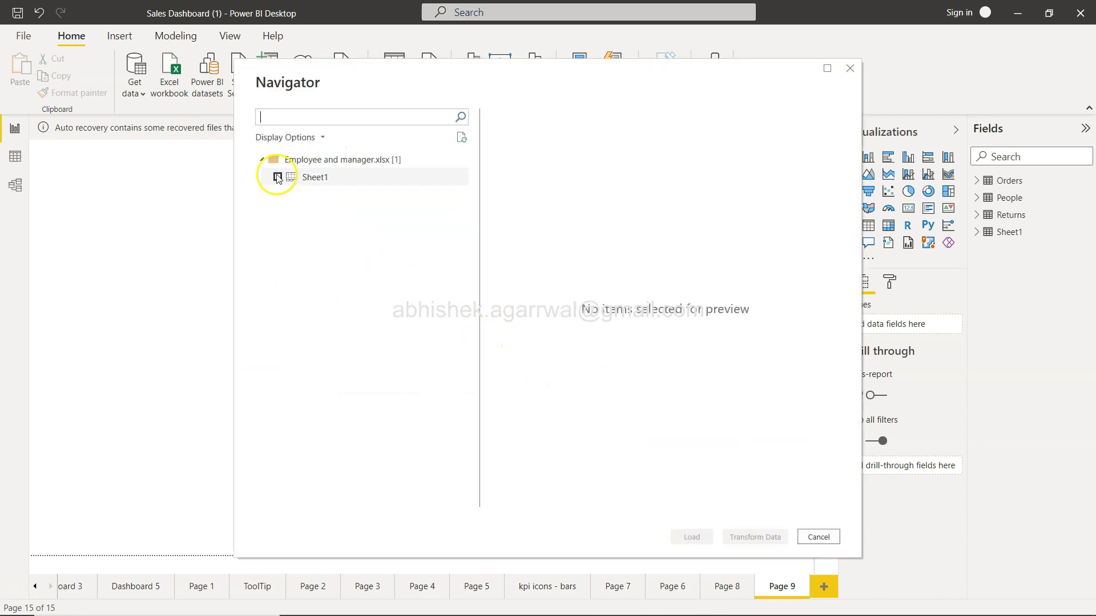
left_click(278, 178)
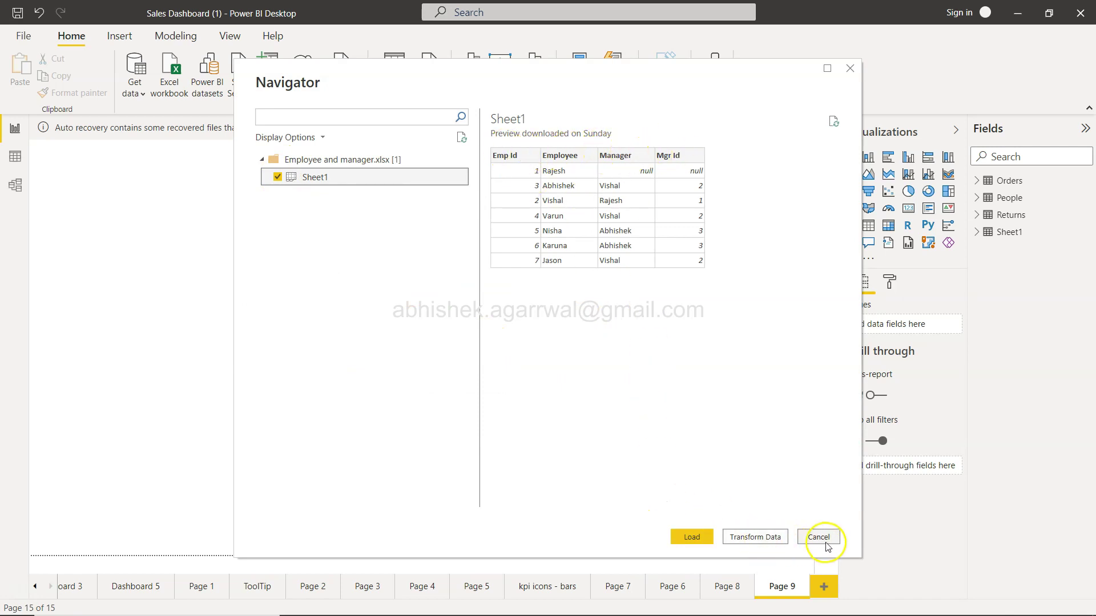
left_click(685, 537)
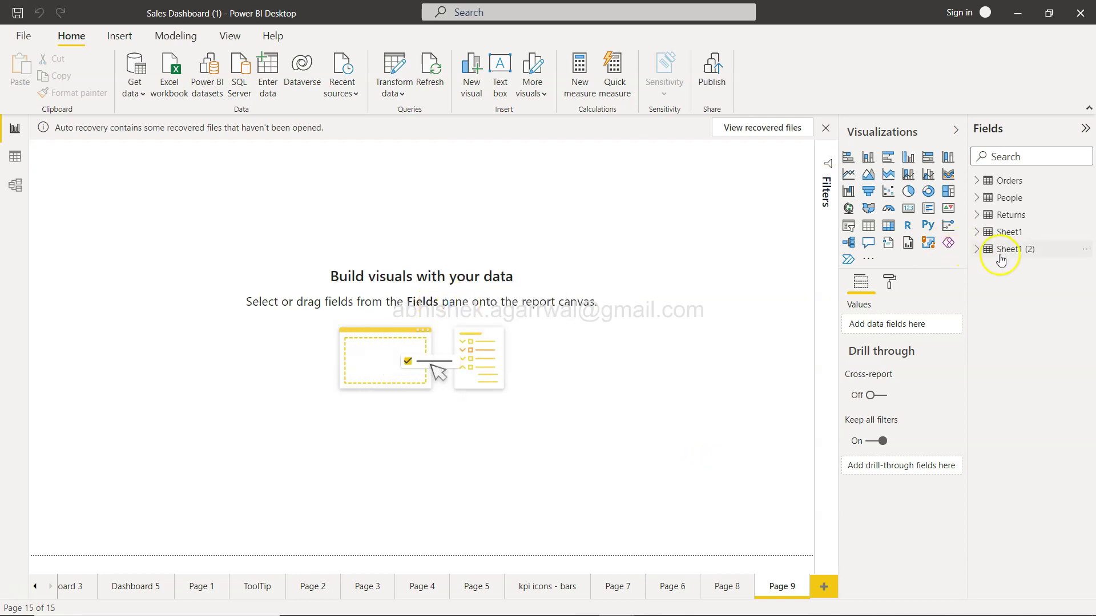
- Display the Sheet1 (2) table in Data view and add a new calculated column
left_click(976, 250)
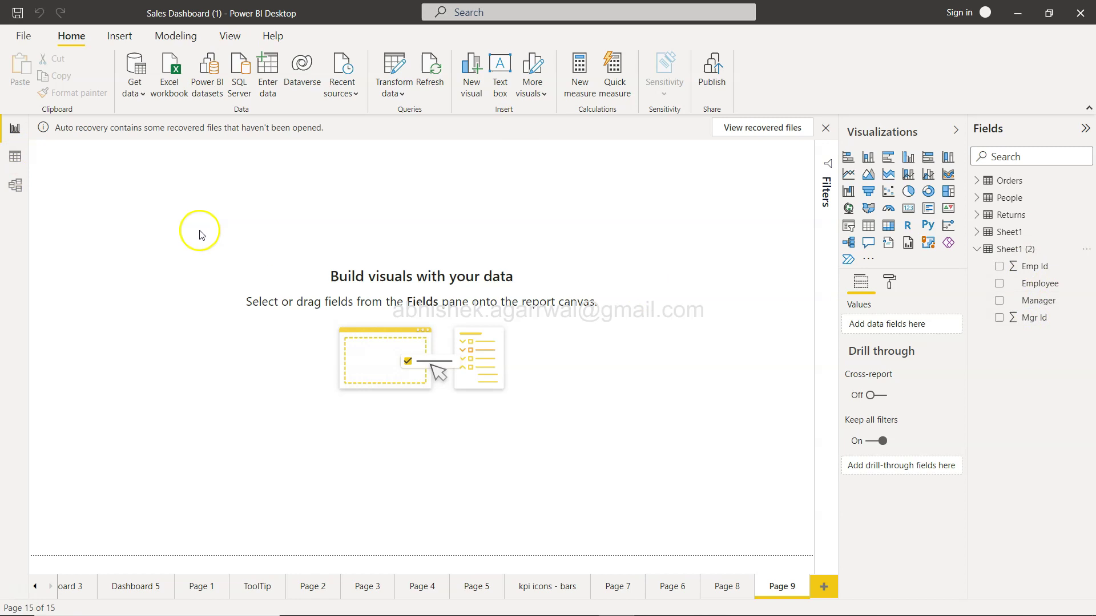
left_click(15, 158)
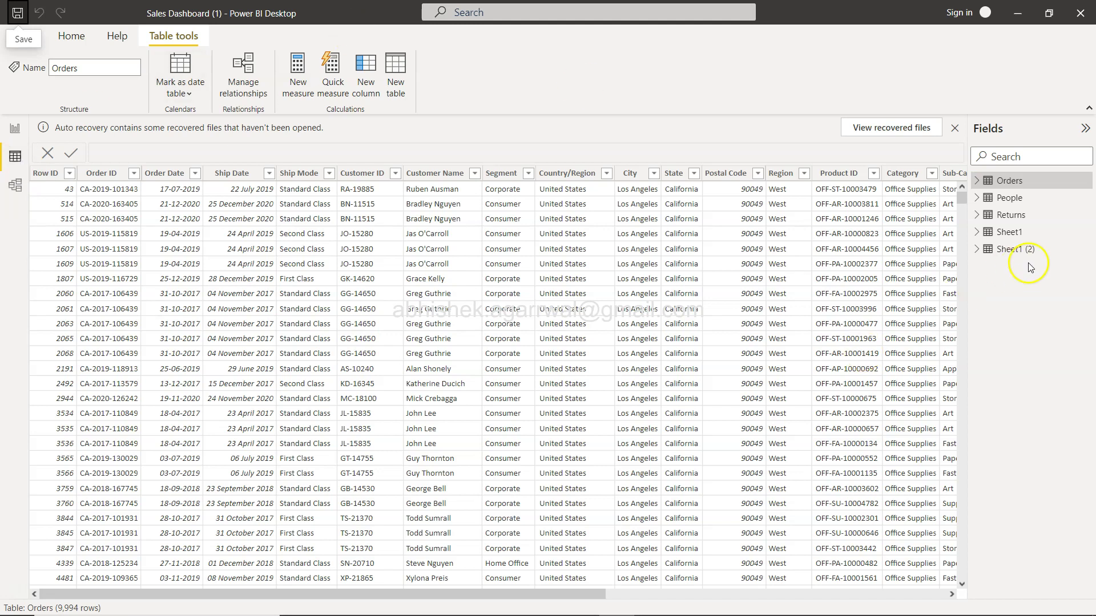
left_click(1008, 251)
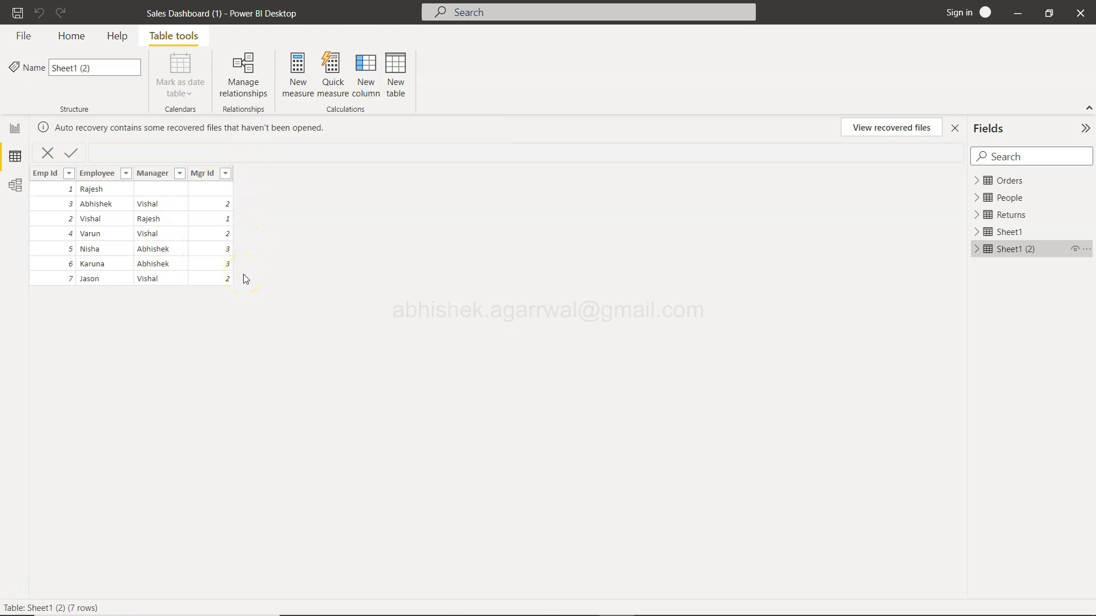
left_click(371, 71)
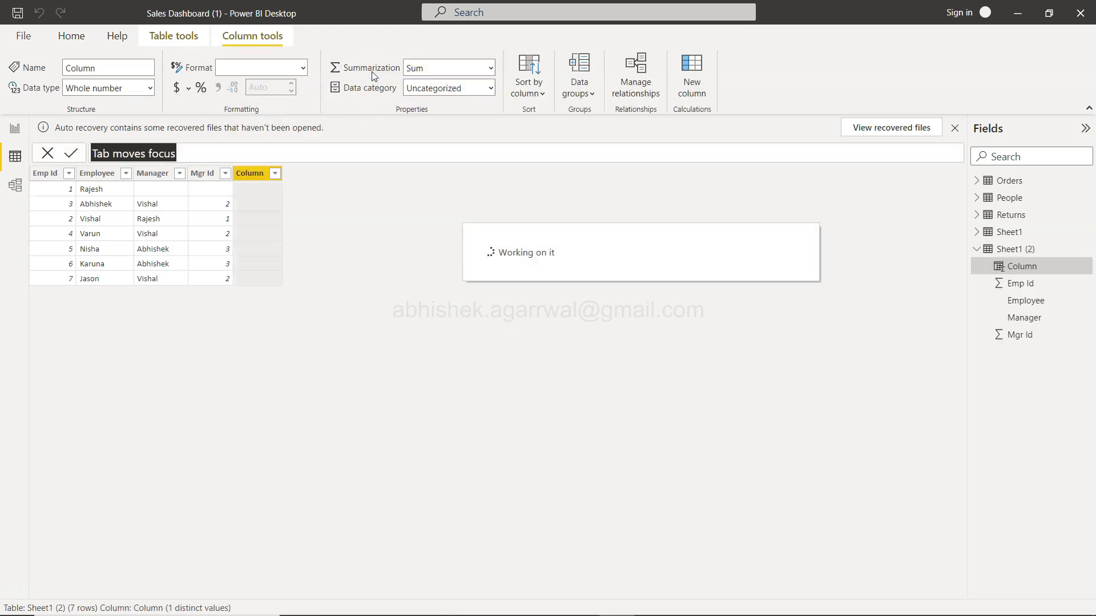
- Enter the formula emp_mgr = PATH('Sheet1 (2)'[Emp Id],'Sheet1 (2)'[Mgr Id])
type("emp_mg")
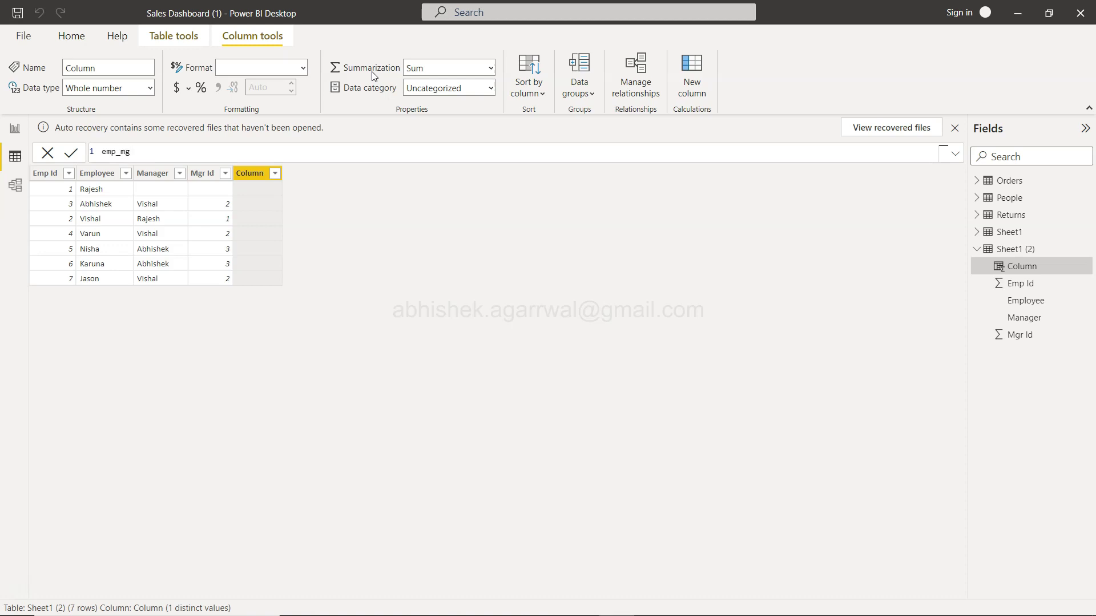
type("r =")
type("Path")
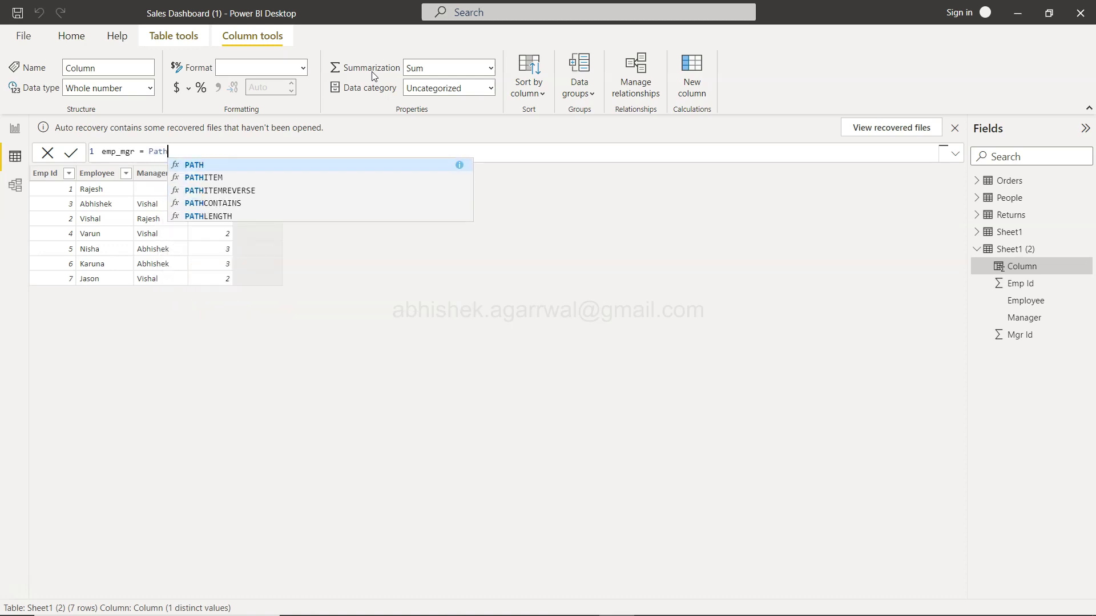
key("Tab")
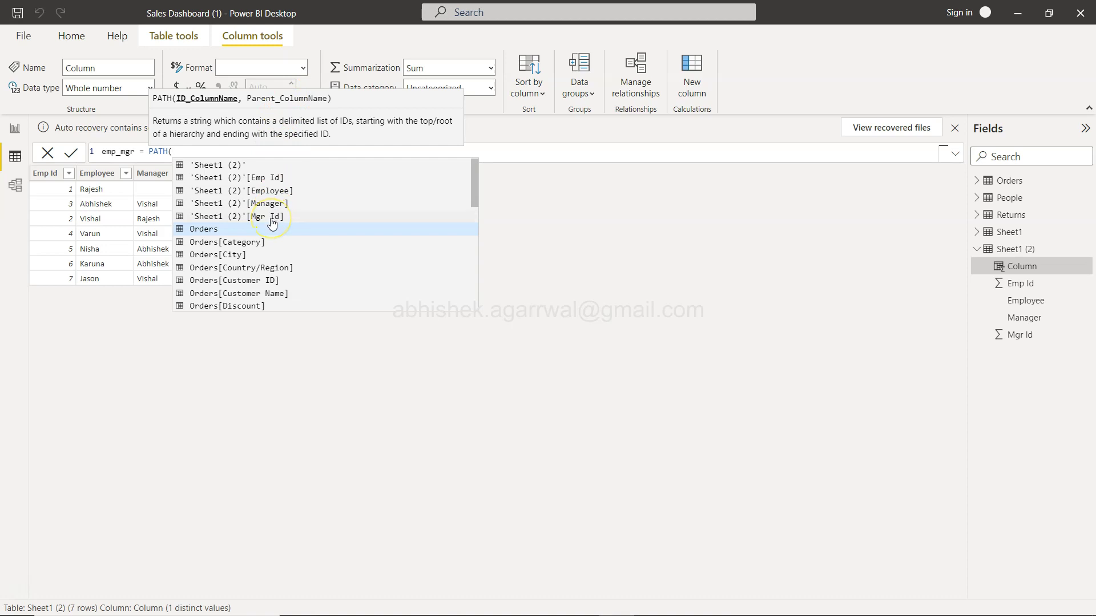
left_click(270, 178)
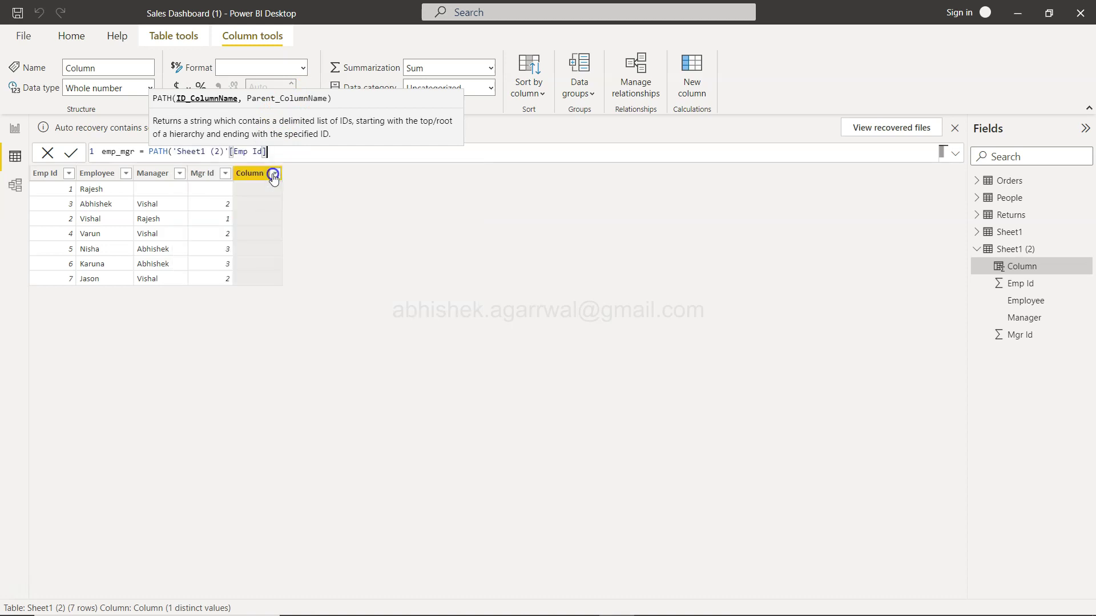
type(",")
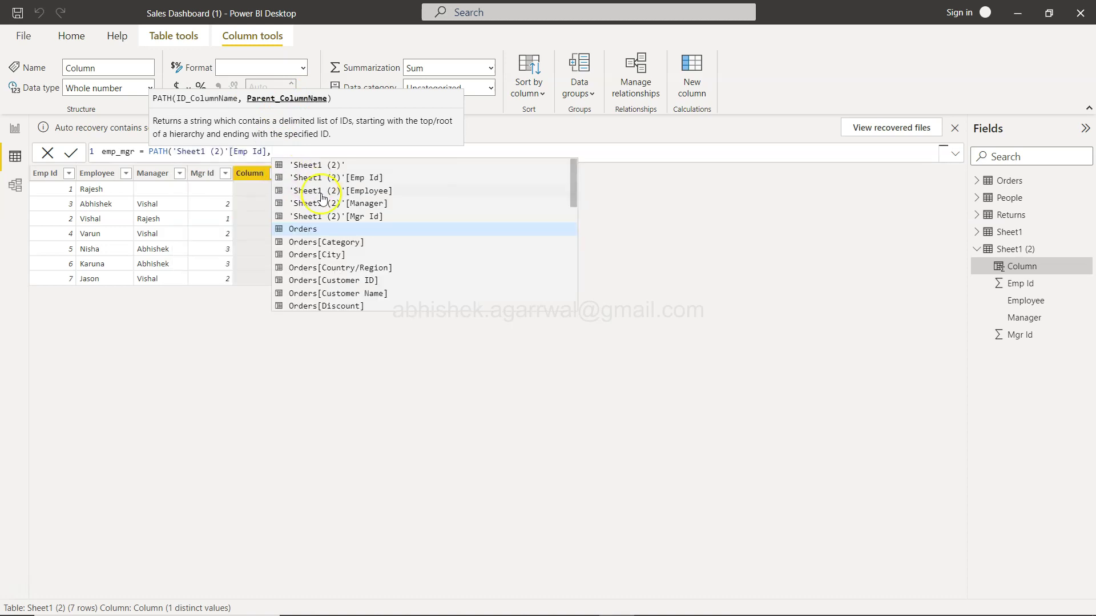
left_click(376, 217)
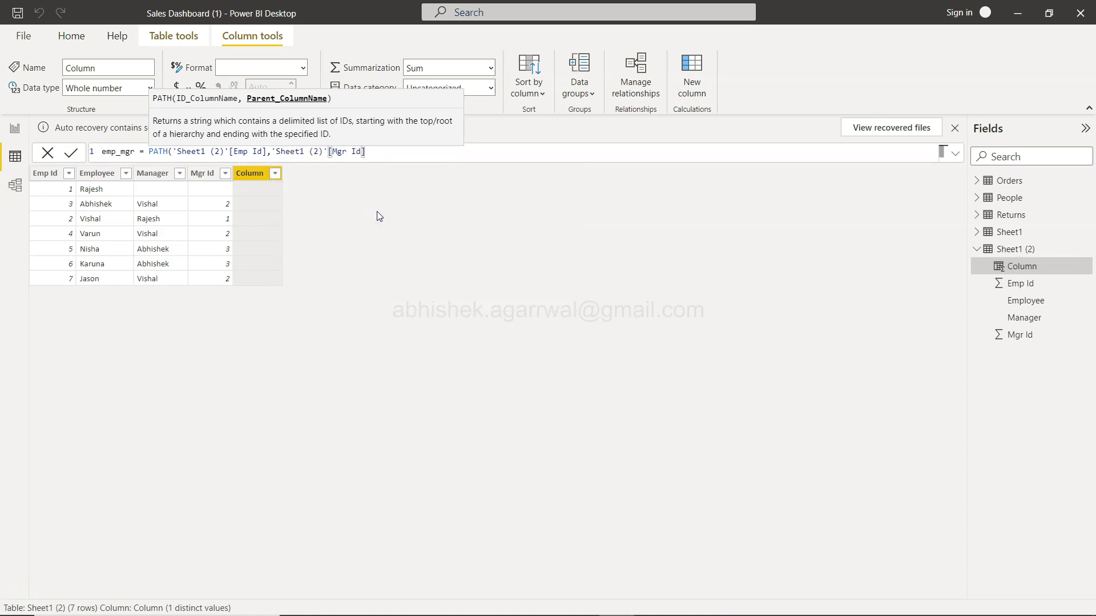
type(")")
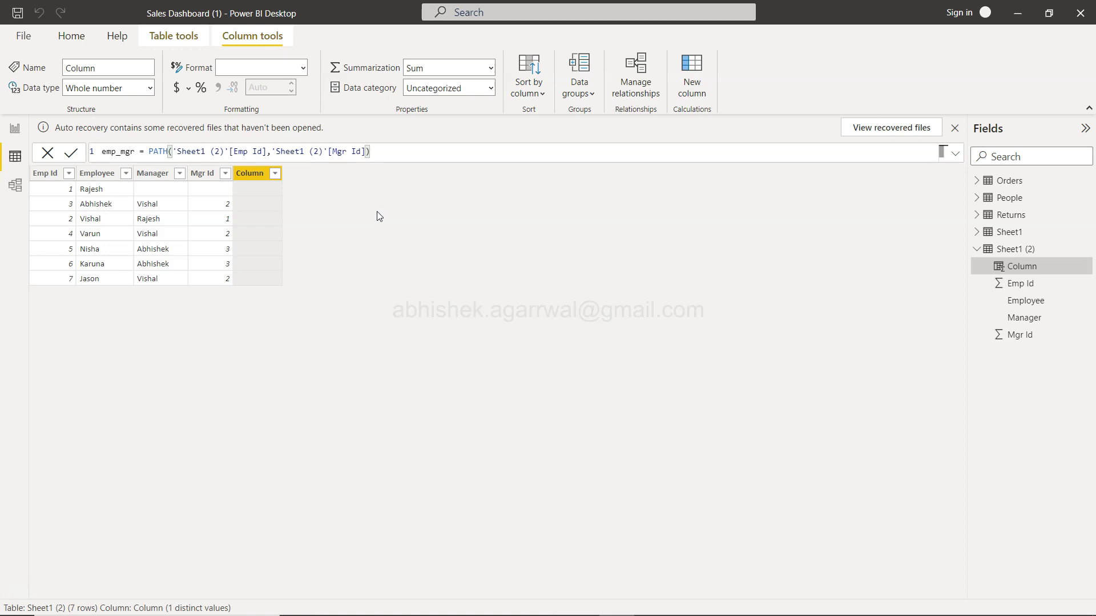
- Commit the emp_mgr formula and review each employee's management chain path
left_click(74, 153)
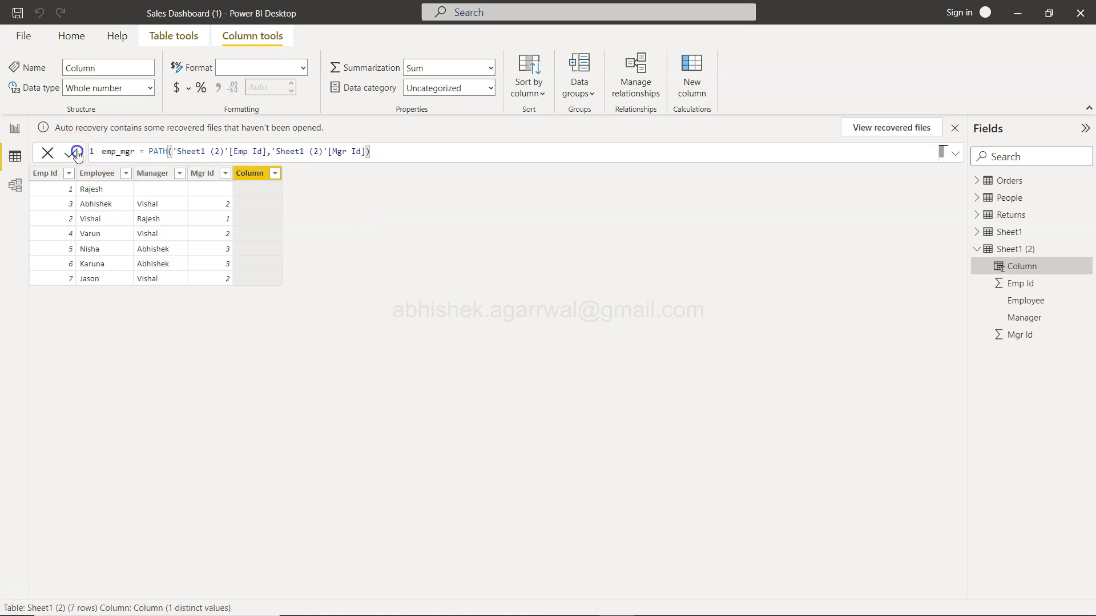